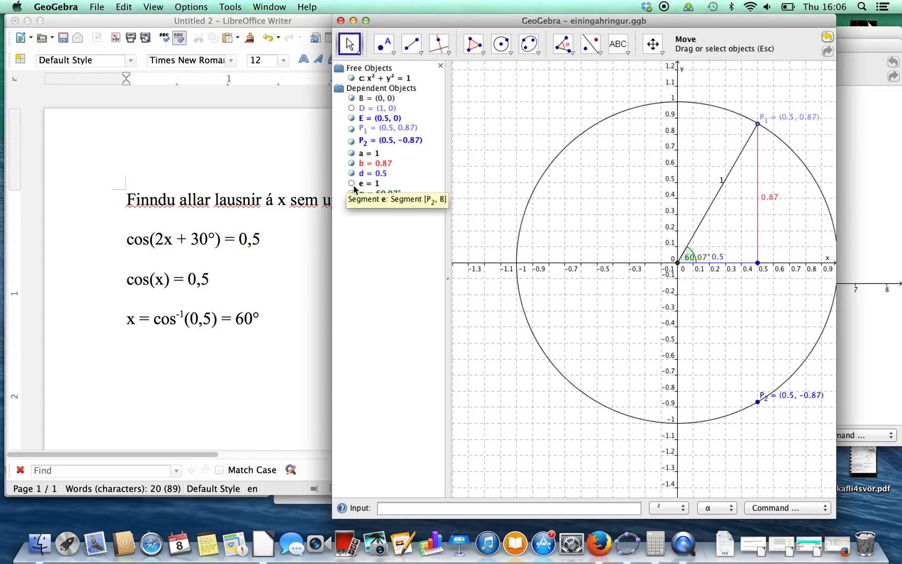
Show segment e and angle β in the unit circle drawing
left_click(351, 183)
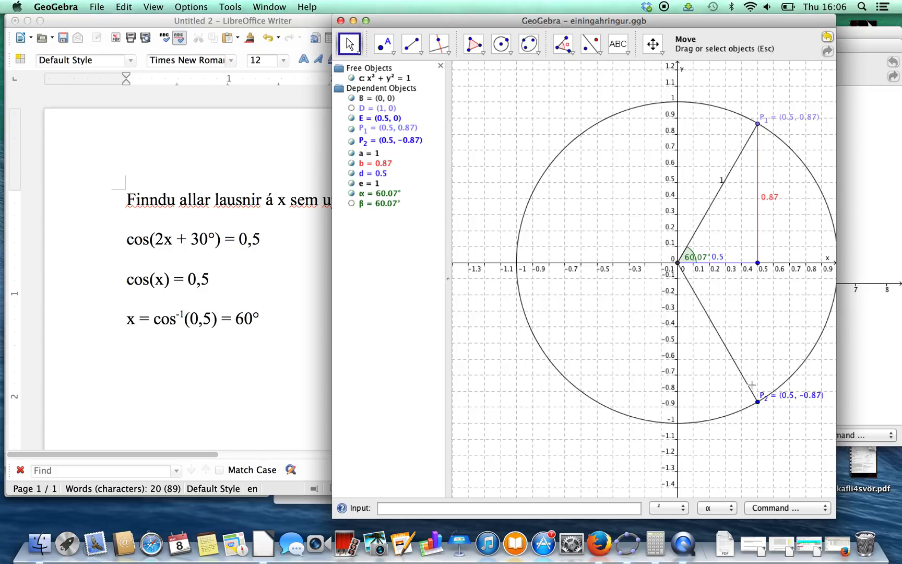
left_click(352, 203)
Switch to LibreOffice Writer and add a line "eða" and a line starting "x =" below the 60° solution
left_click(270, 319)
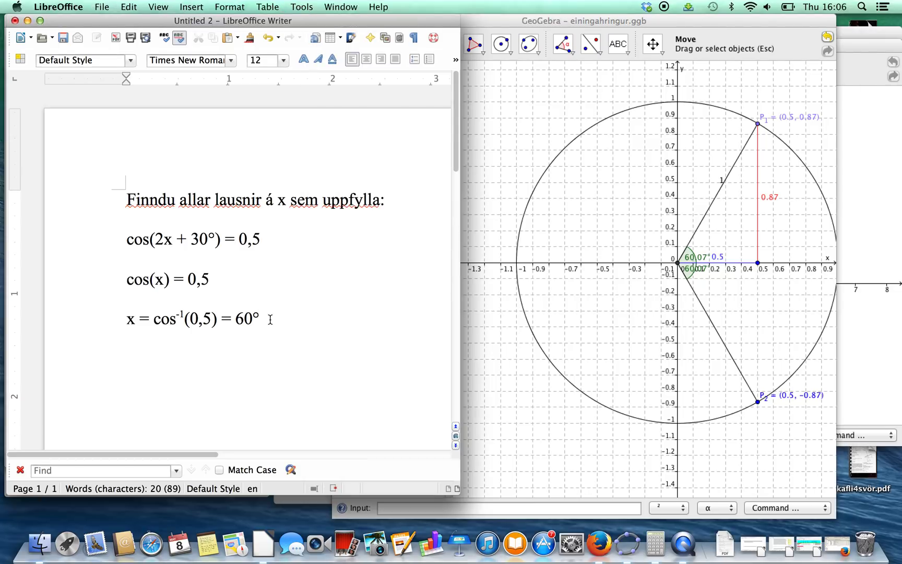
key("Return")
key("Return")
type("eða")
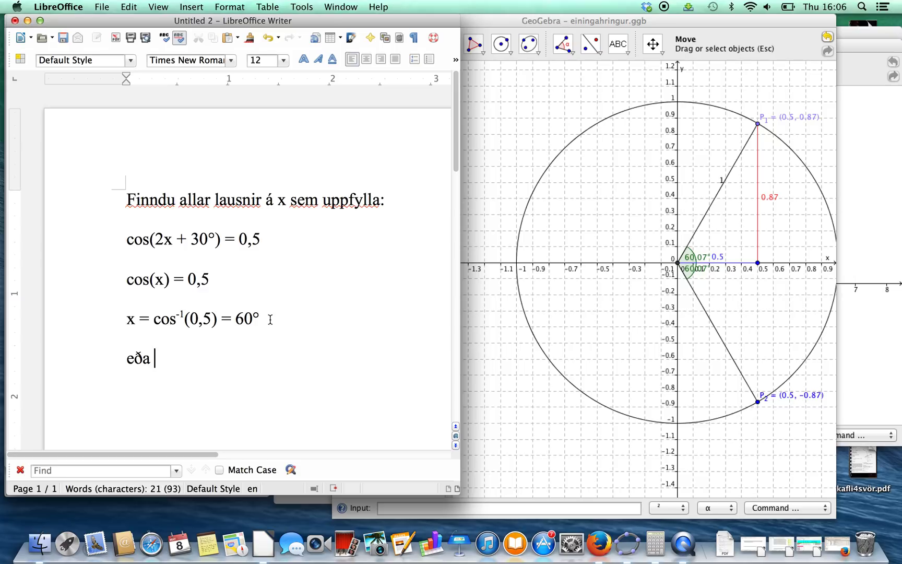
key("Return")
type("x")
key("BackSpace")
type("=")
Copy "cos⁻¹(0,5) = 60°" from the first solution after the new "x =" and change its angle to - 60°
left_click_drag(154, 318, 267, 321)
key("super+c")
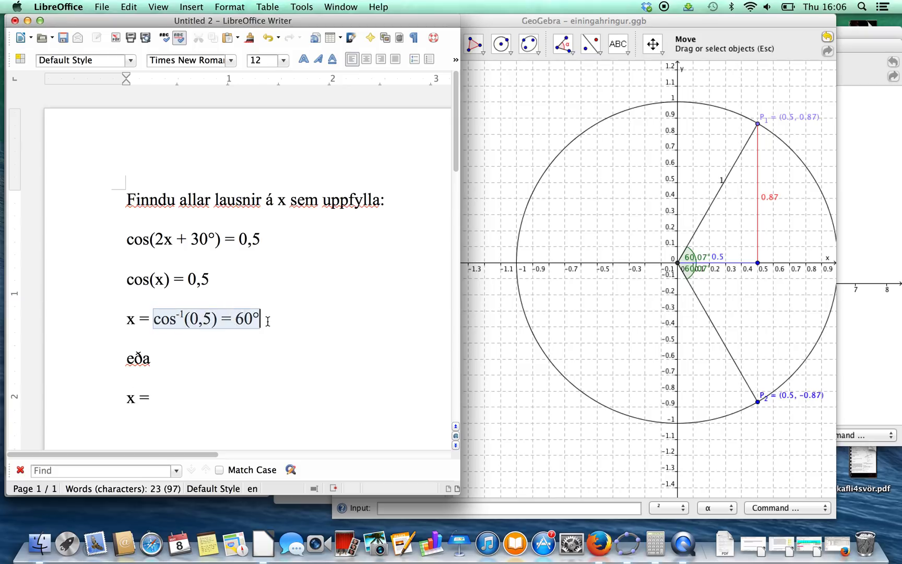
left_click(179, 396)
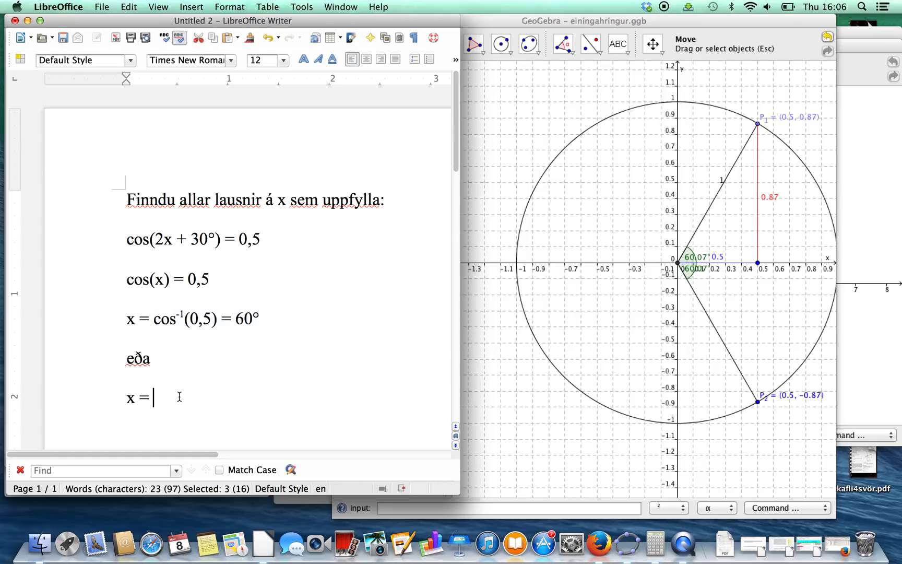
key("super+v")
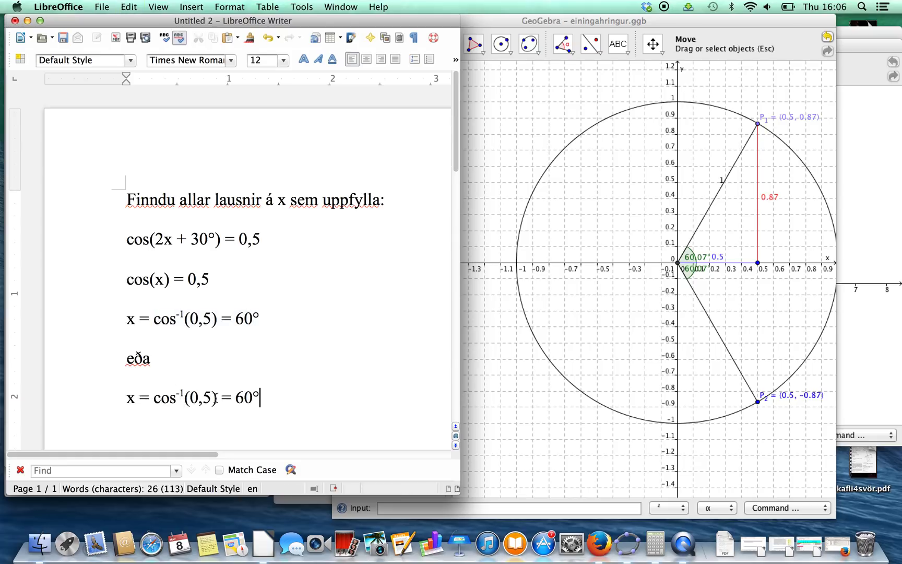
left_click(236, 397)
type("-")
Switch to GeoGebra, hide P2, segment e and angle β, and move P1 along the circle to about (0.43, 0.9)
left_click(287, 319)
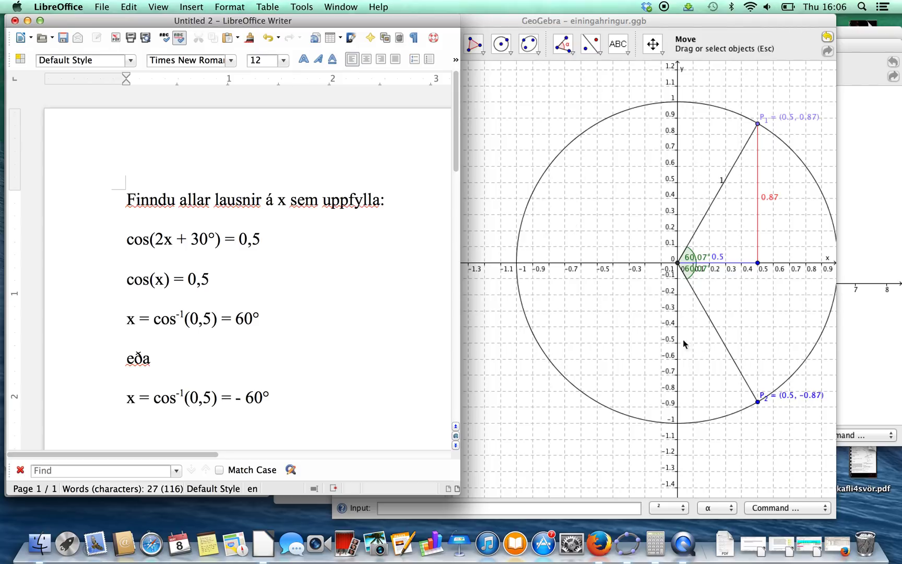
left_click(758, 124)
left_click_drag(757, 123, 713, 195)
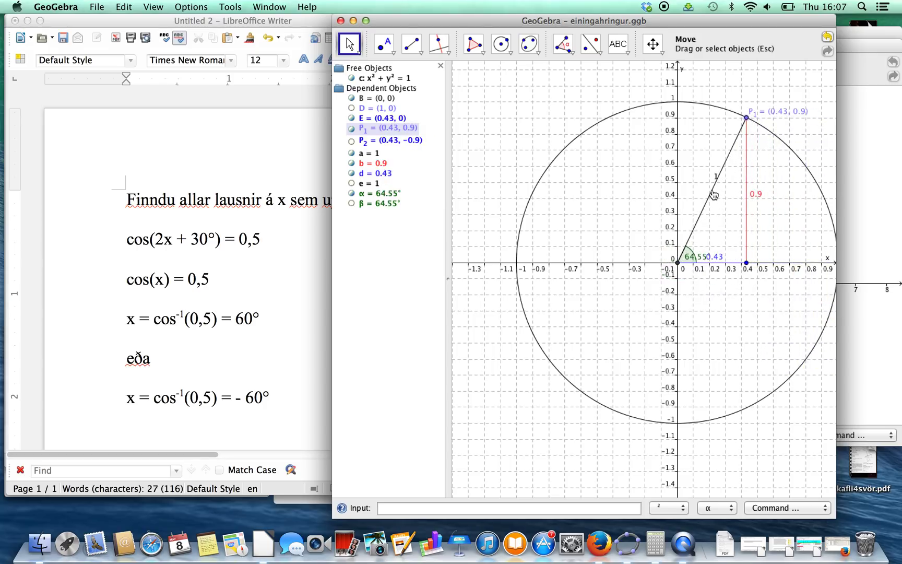
Return to LibreOffice Writer and append "+ n*360" to both the 60° and the - 60° solutions
left_click(284, 318)
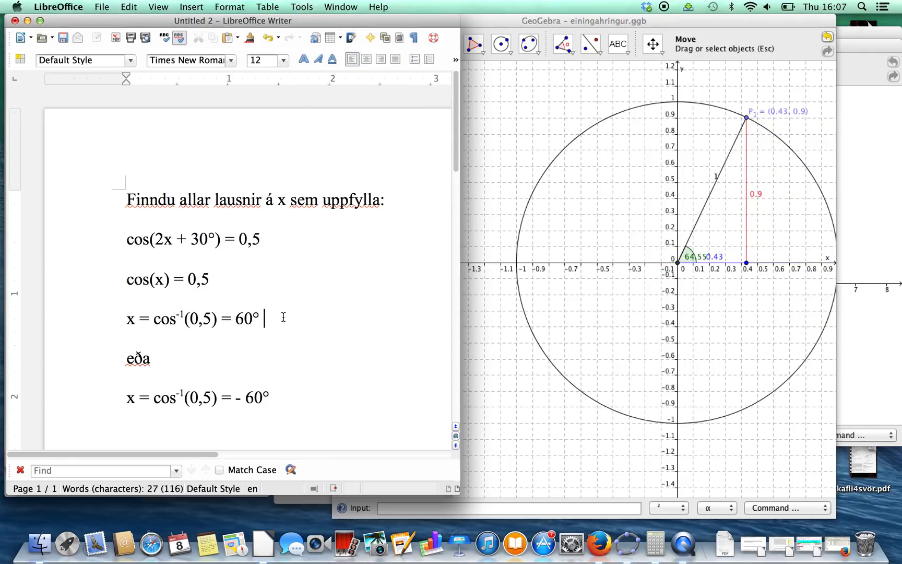
type("+ n*360")
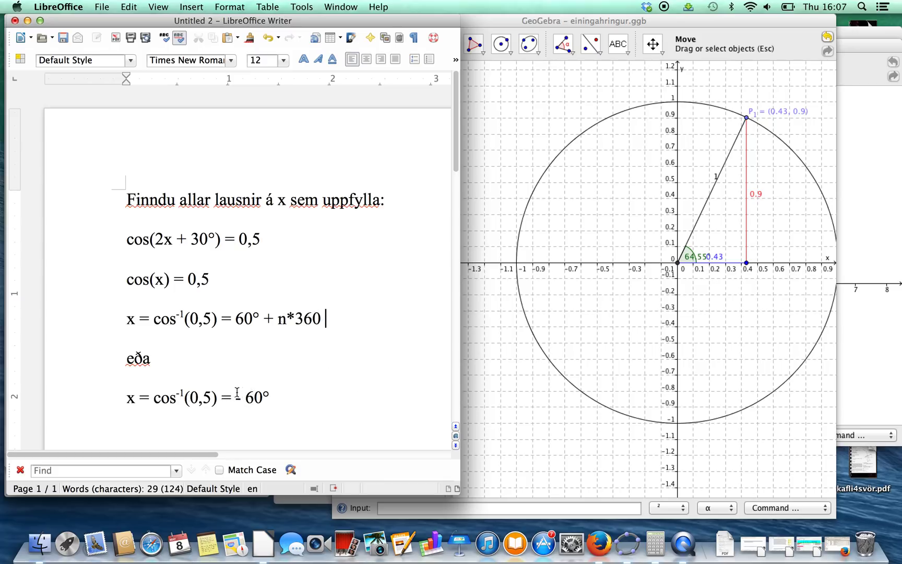
left_click(289, 391)
type("+ n*360")
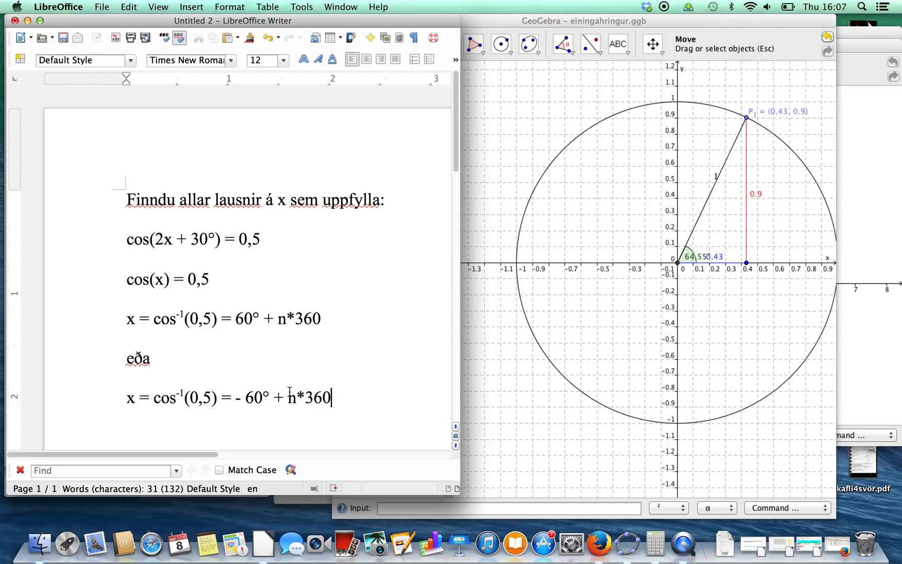
left_click(126, 278)
left_click_drag(154, 239, 215, 235)
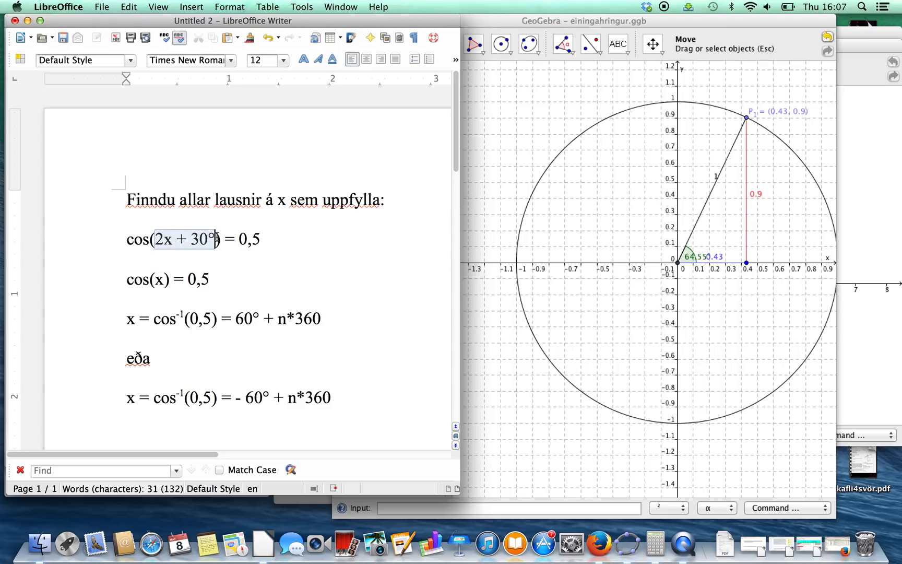
left_click(318, 270)
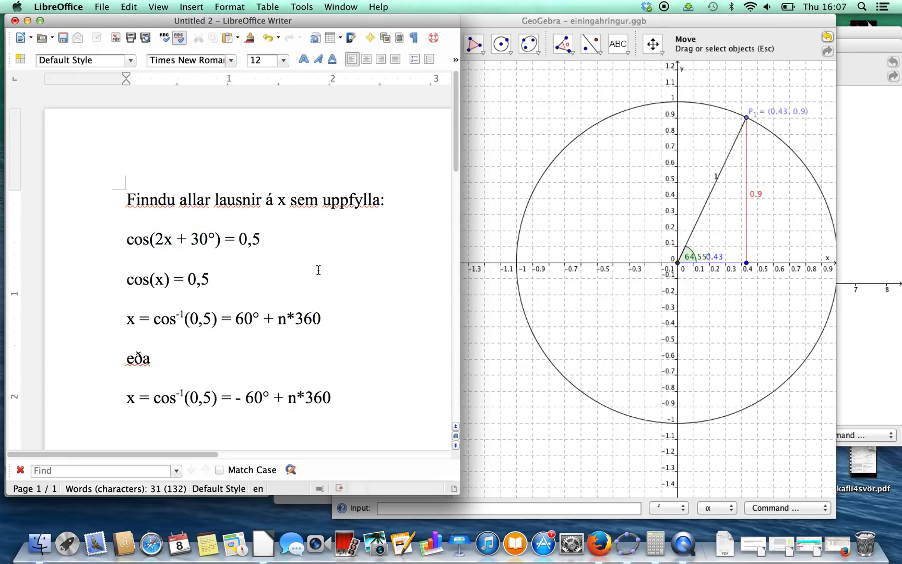
Copy the equation "cos(2x + 30°) = 0,5" onto a new line below the two general solutions
left_click_drag(264, 239, 127, 233)
key("super+c")
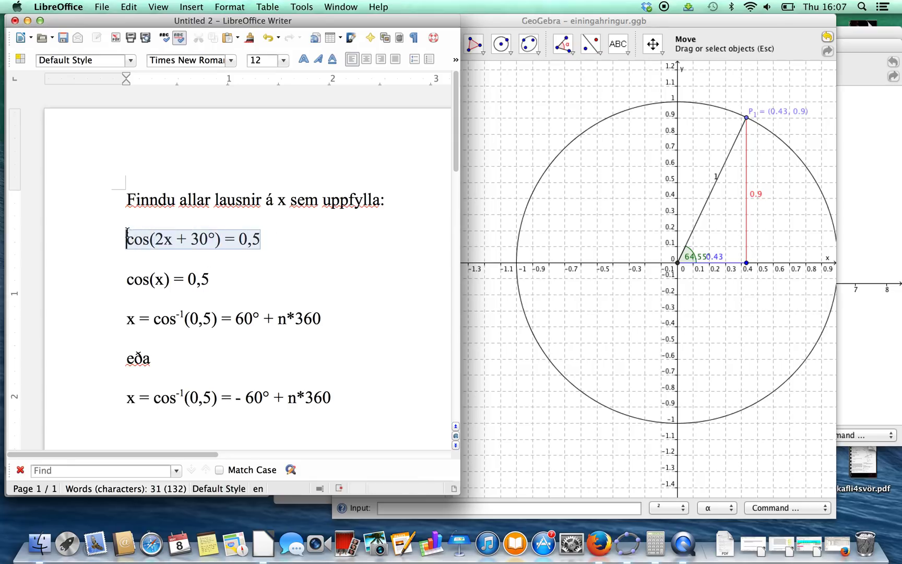
scroll(276, 312, "down", 10)
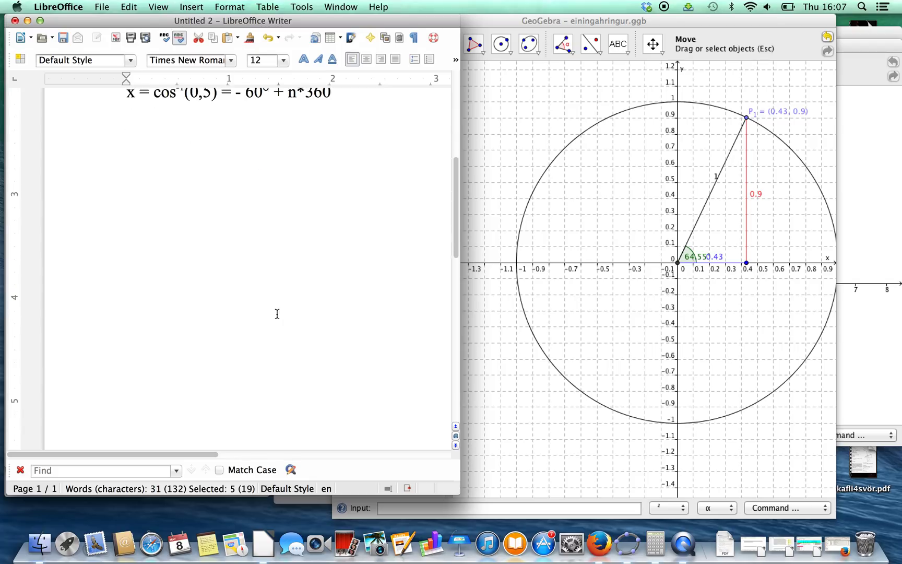
left_click(180, 166)
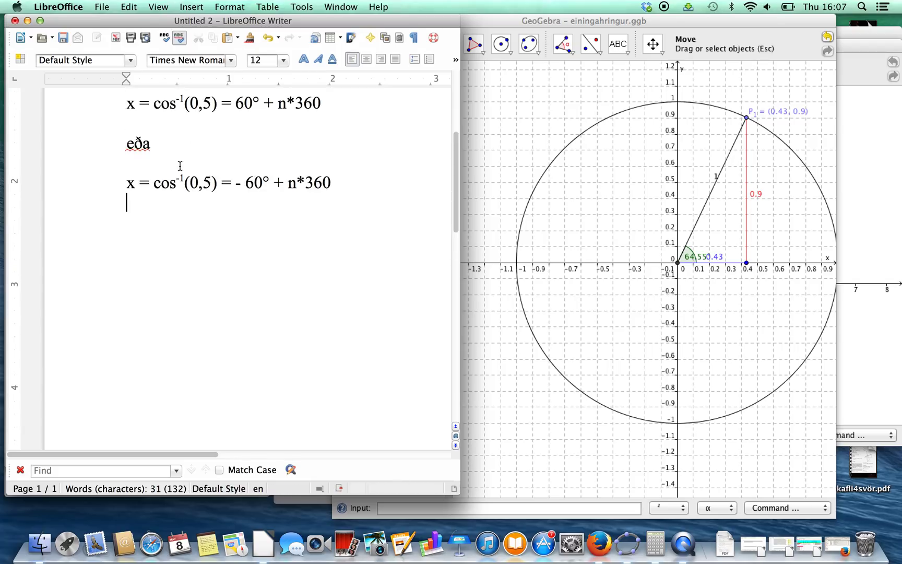
key("Return")
key("Return")
scroll(207, 183, "down", 5)
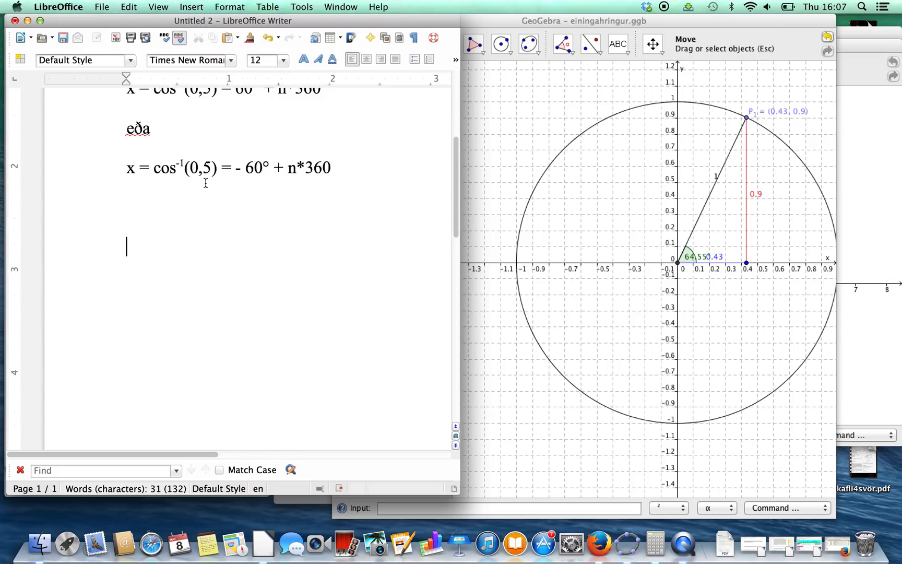
key("super+v")
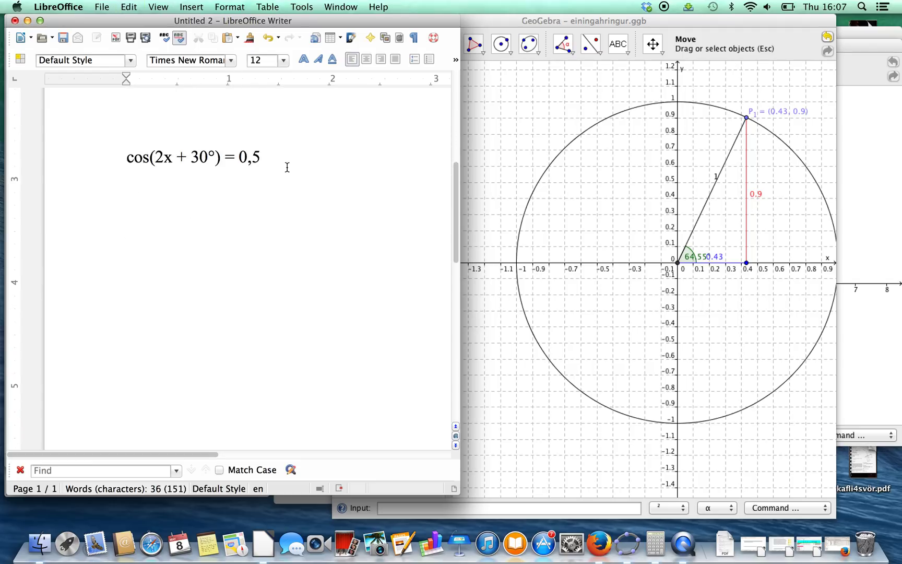
Write "2x + 30° = cos-1(0,5)" on a new line below the copied equation
key("Return")
type("2x + 30° ")
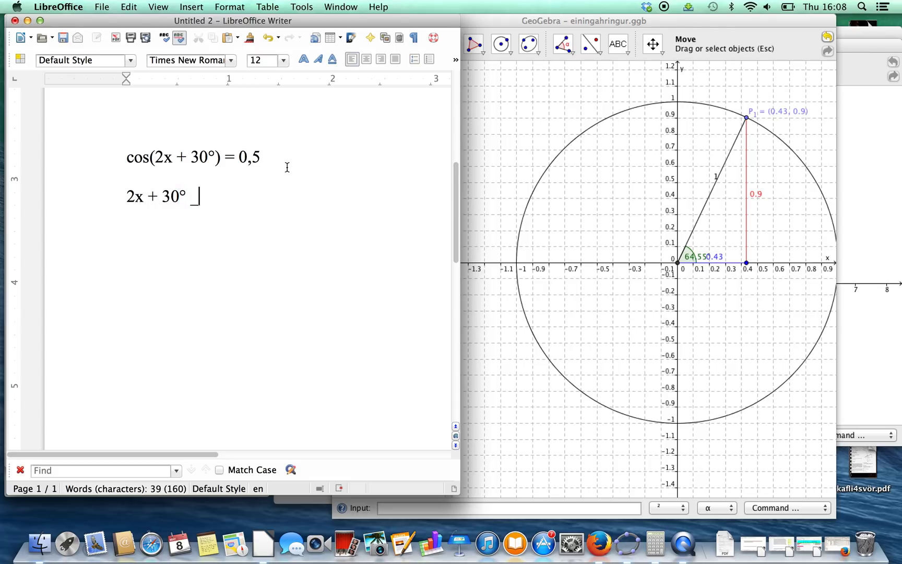
type("= cos-1(")
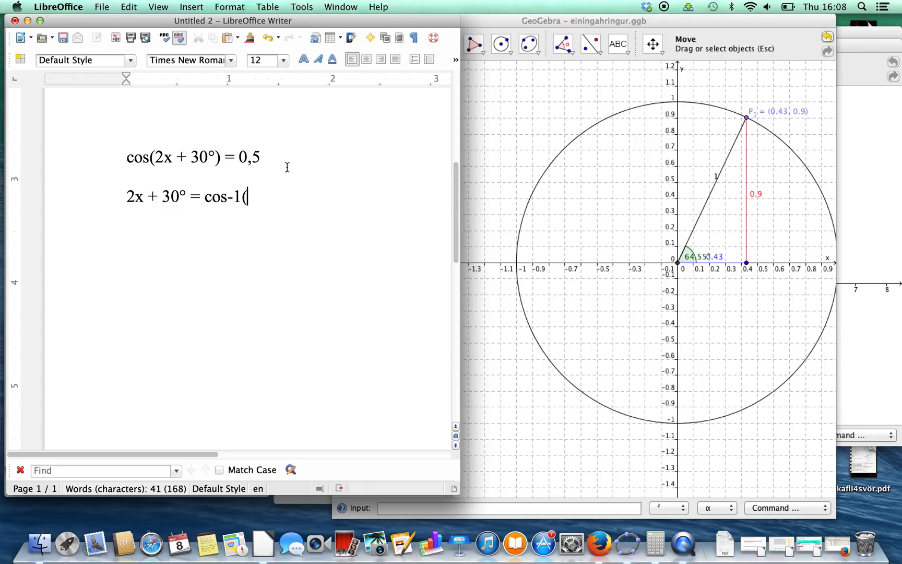
type("0,5)")
Format the "-1" after "cos" in the new line as superscript
key("Left")
key("Left")
key("Left")
key("Left")
key("shift+Left")
key("shift+Left")
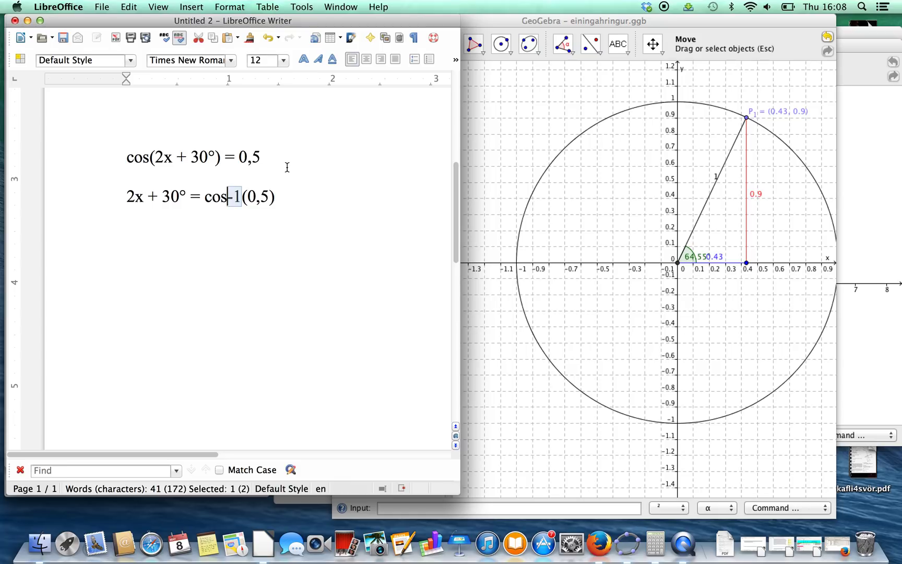
key("super+shift+p")
Complete the inverse cosine line by adding "= 60° + n*360°" at its end
key("Right")
key("Right")
key("Right")
key("Right")
key("Right")
key("Right")
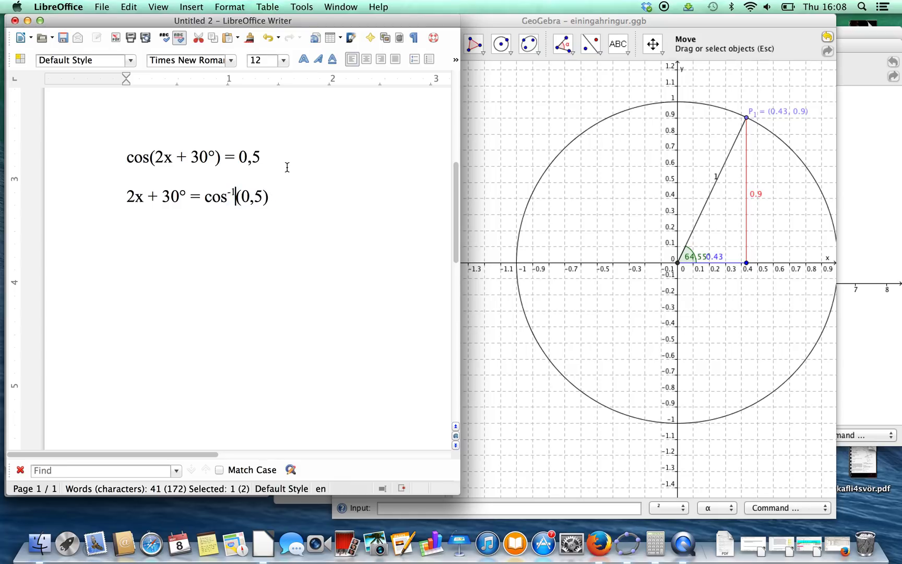
type("= ")
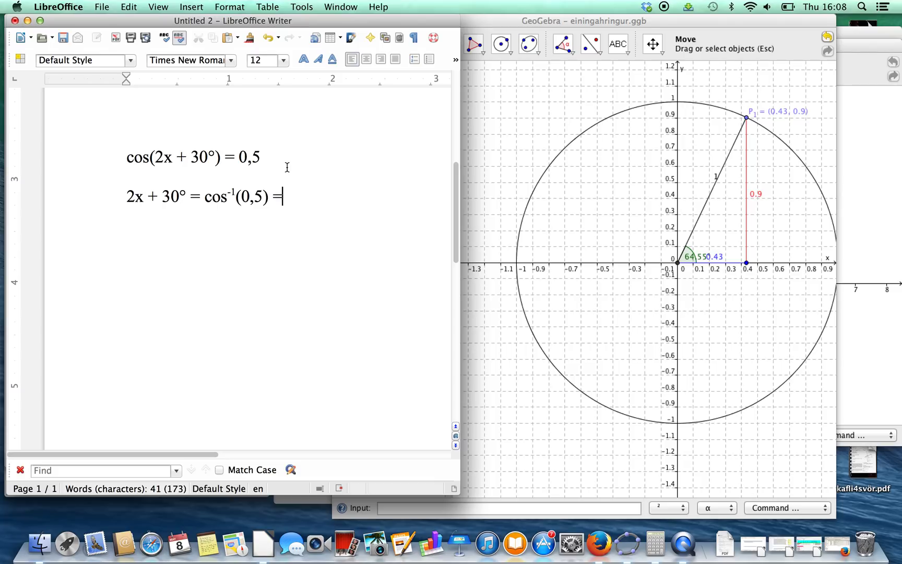
type("60°")
key("Return")
key("Return")
type("+ n")
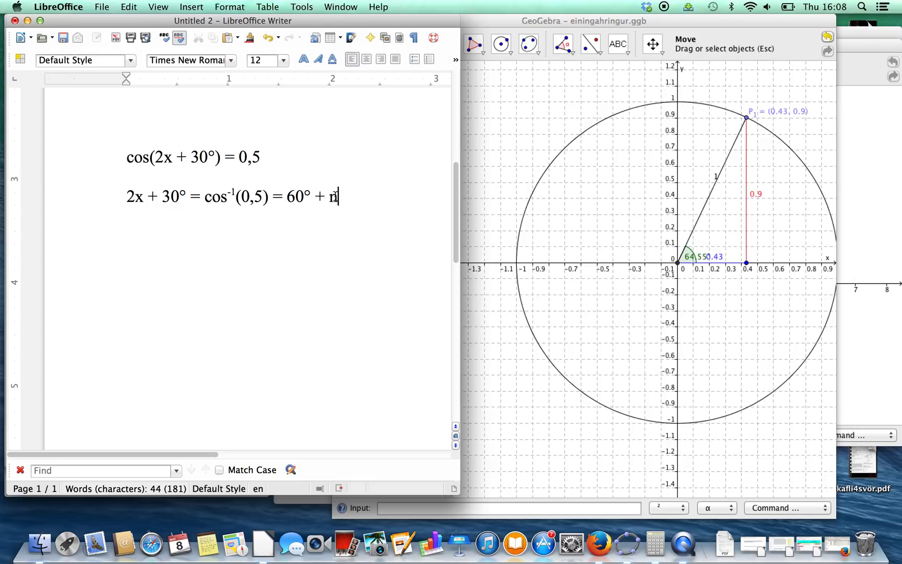
type("*360°")
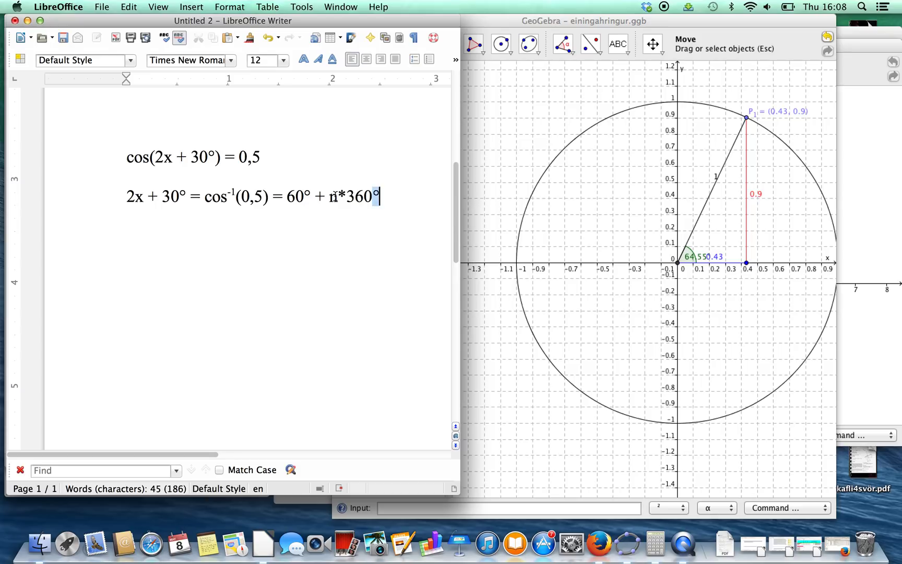
Add the line "2x + 30° = 60° + n*360°", reusing the "+ n*360°" term from the line above
key("Return")
type("2x + 30°")
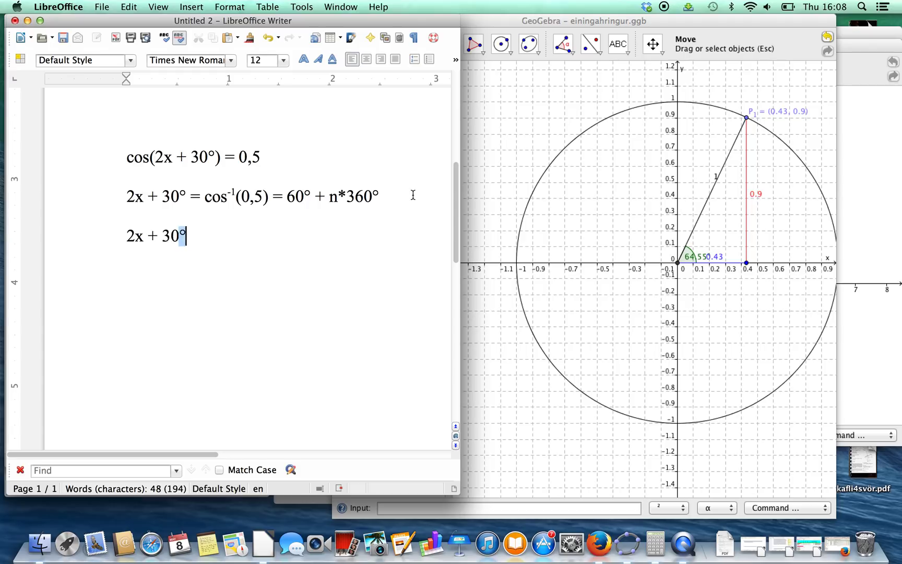
type(" = 60°")
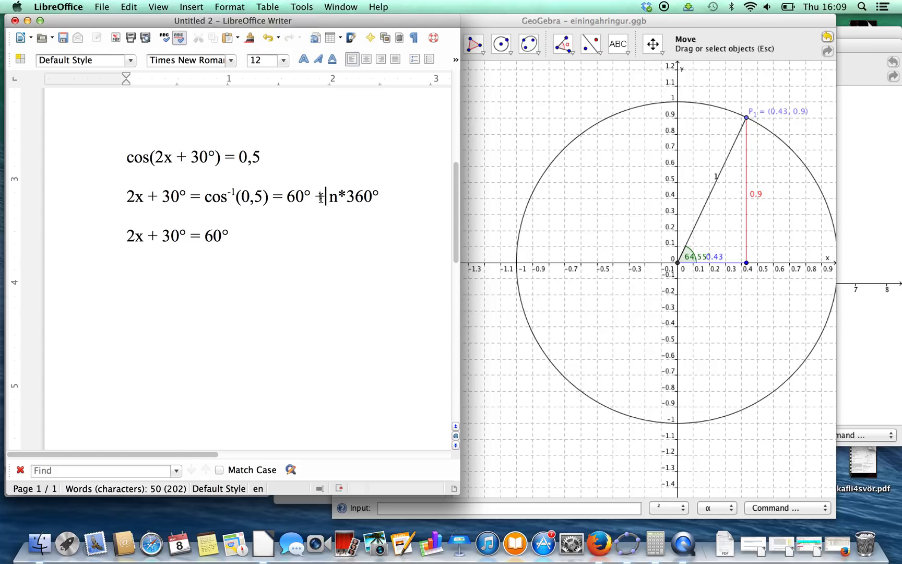
left_click_drag(315, 198, 381, 191)
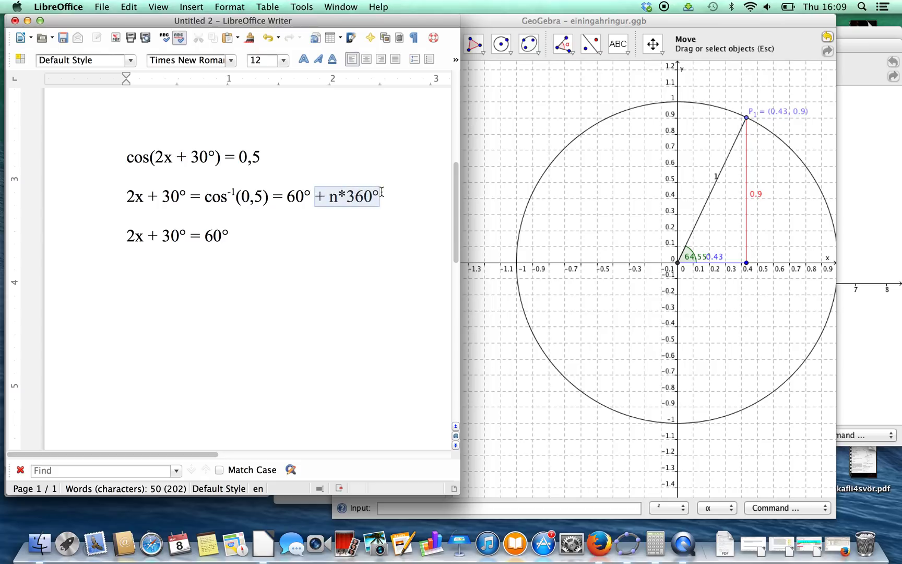
key("super+c")
left_click(263, 235)
key("super+v")
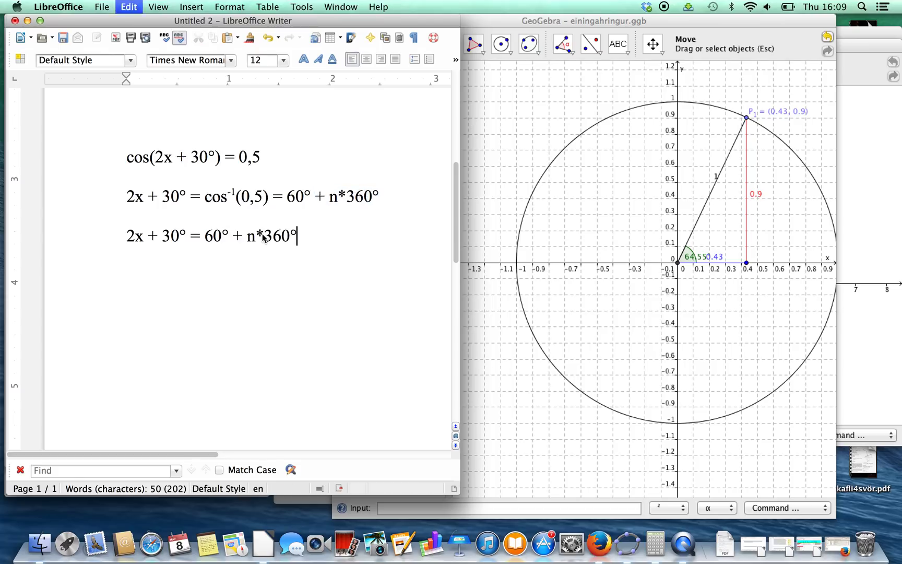
Isolate 2x on two further lines: "2x = 60° - 30° + n*360°" and "2x = 30° + n*360°"
key("Return")
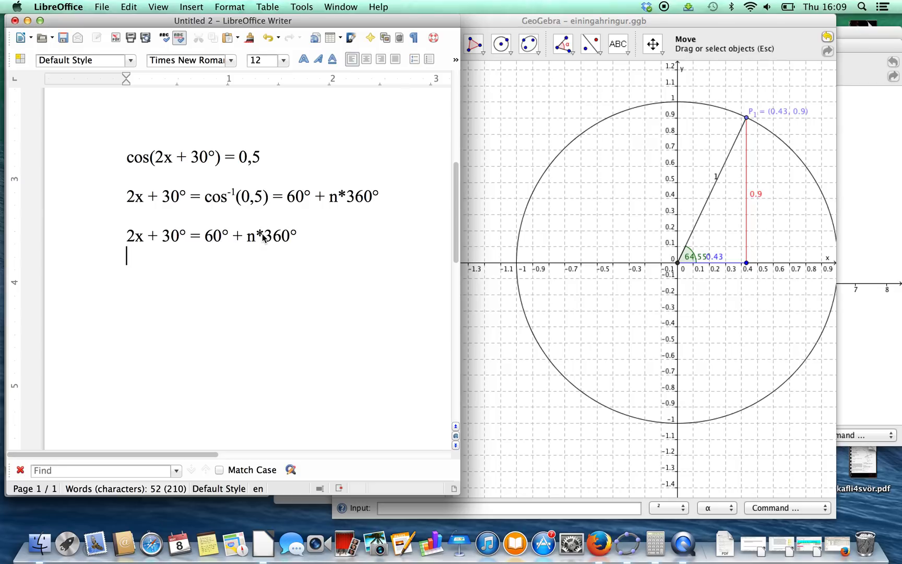
type("2x = 60° ")
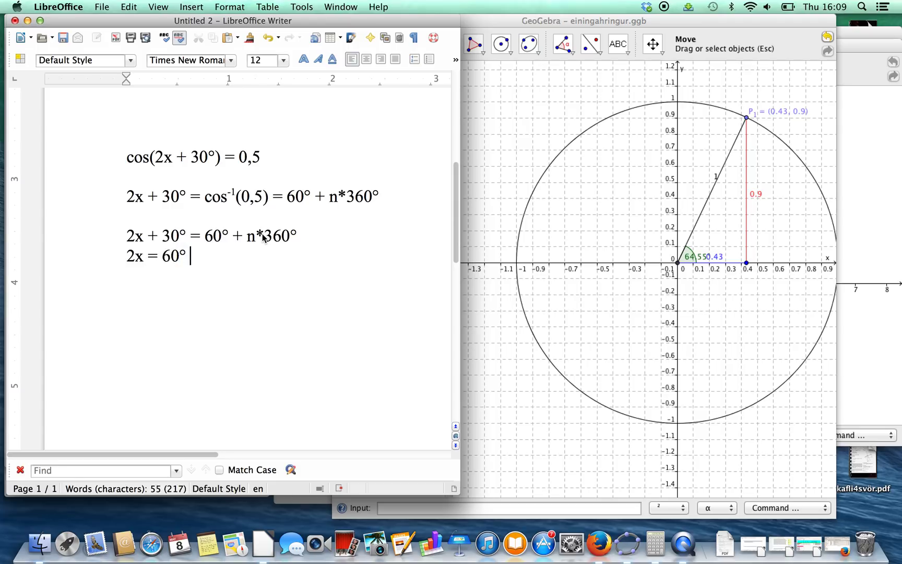
type("- 30° + n*360°")
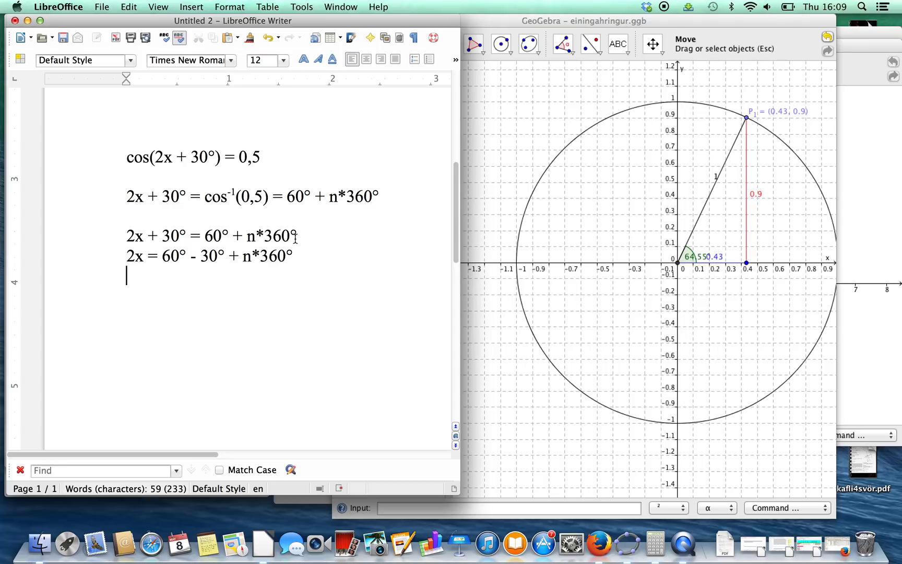
key("Return")
type("2x = 30°")
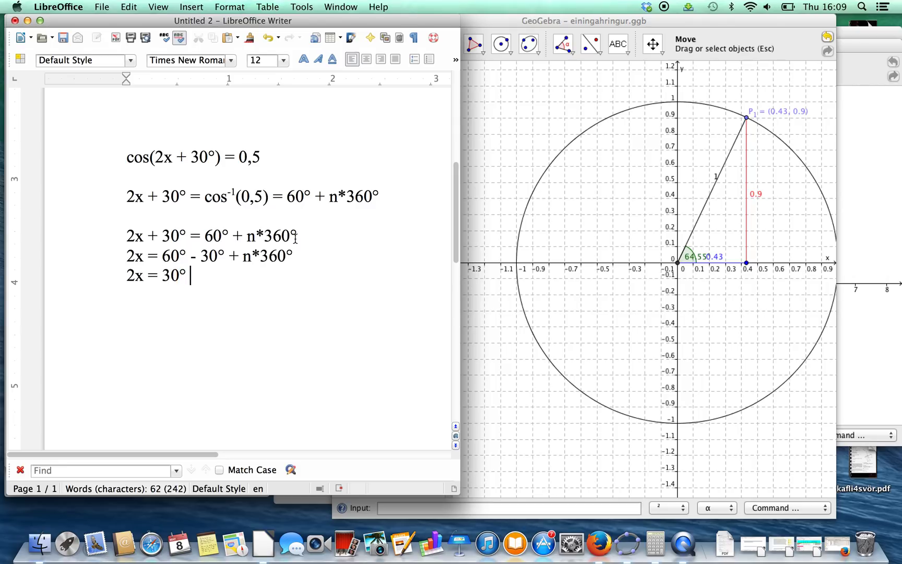
key("super+v")
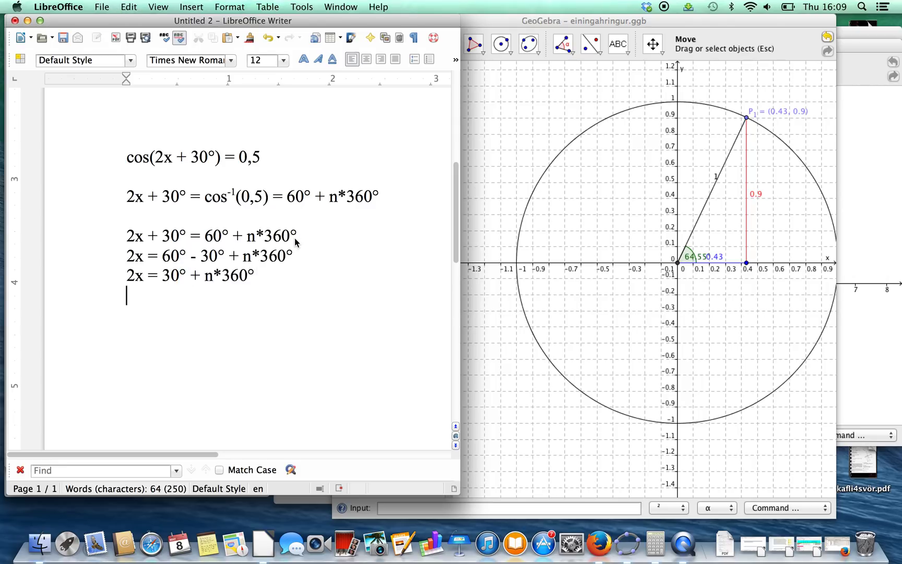
Divide by two on a new line reading "x = 30°/2 + n*360°/2"
type("x = 30°/2 ")
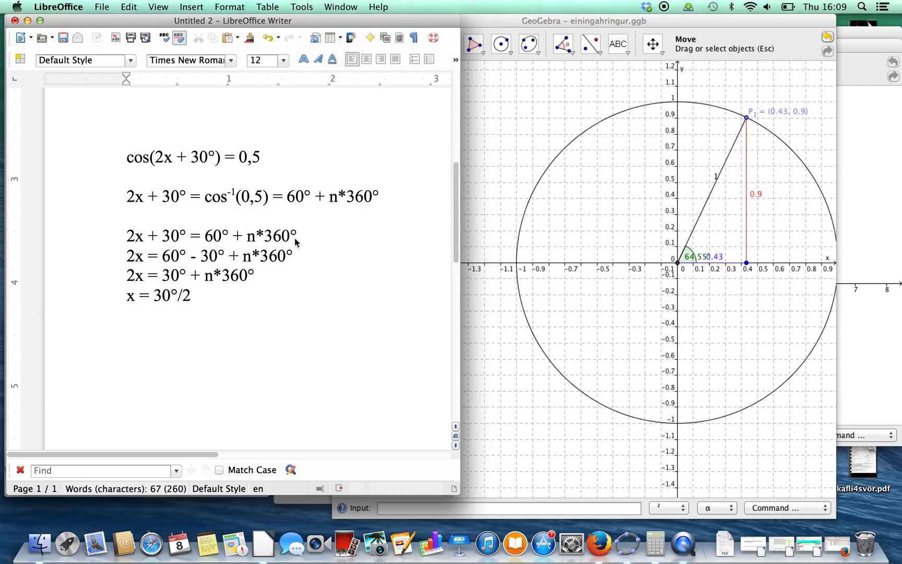
type("+ n*360°")
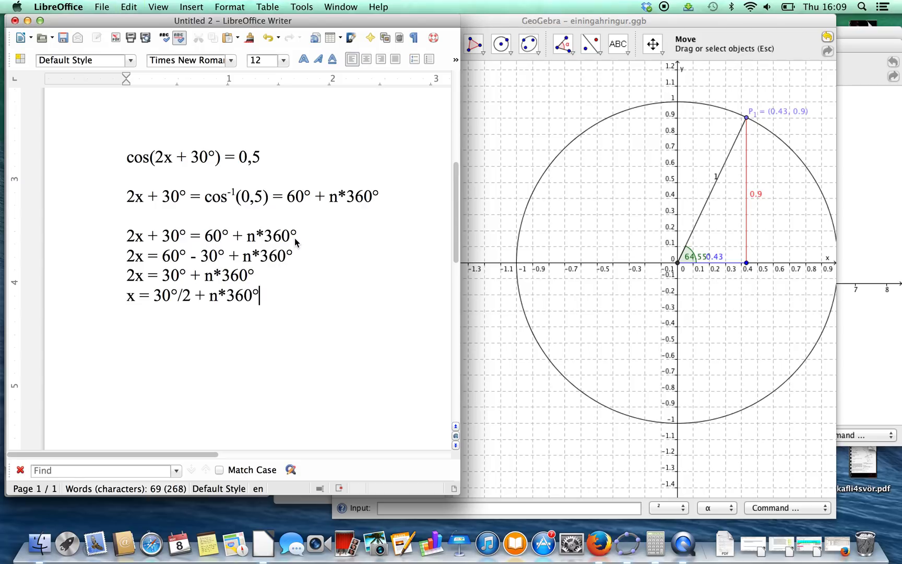
type("/2")
Add the simplified solution "x = 15° + n*180°" on the next line
key("Return")
type("x = 15° + n*360°")
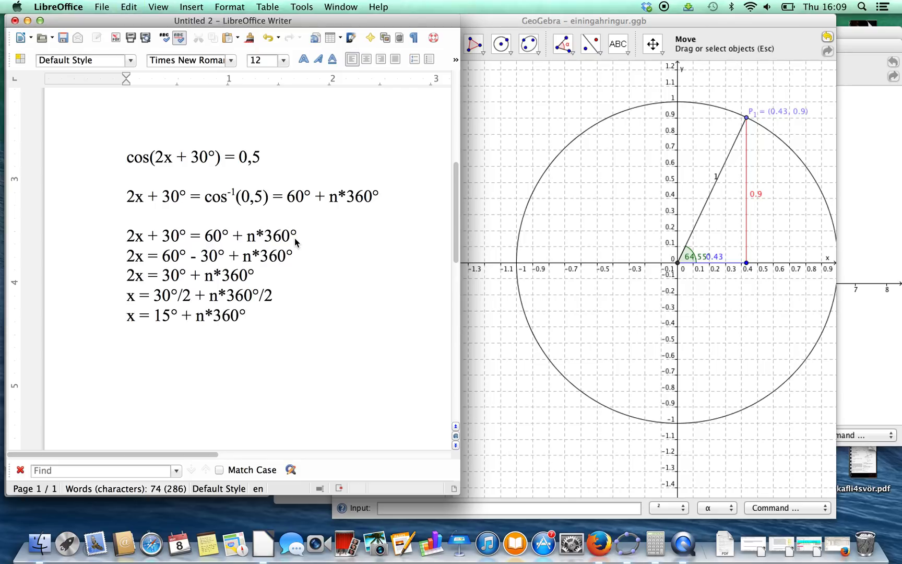
key("Left")
key("BackSpace")
key("BackSpace")
key("BackSpace")
type("180")
left_click(267, 321)
Add "eða:" below the first solution and place a copy of "2x + 30° = 60° + n*360°" beneath it
left_click_drag(127, 197, 308, 187)
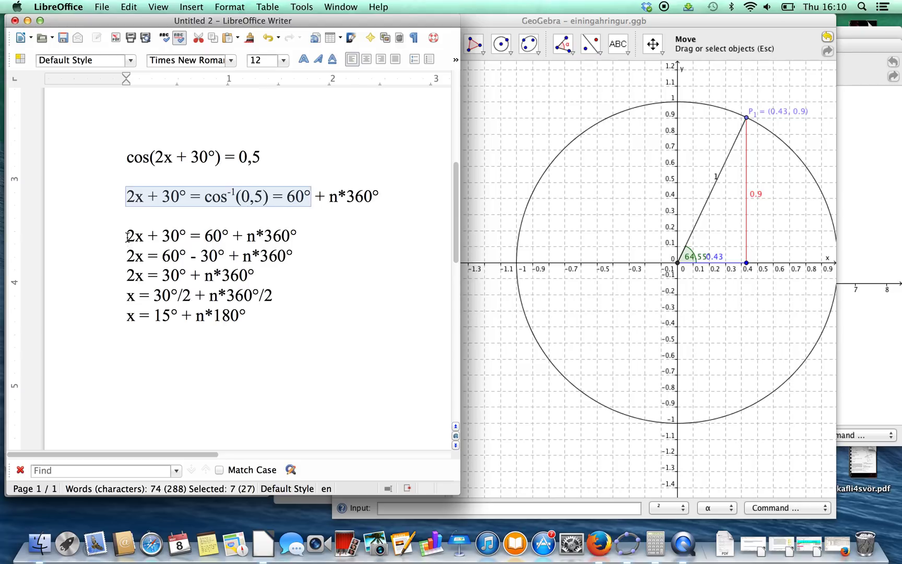
left_click_drag(127, 237, 299, 237)
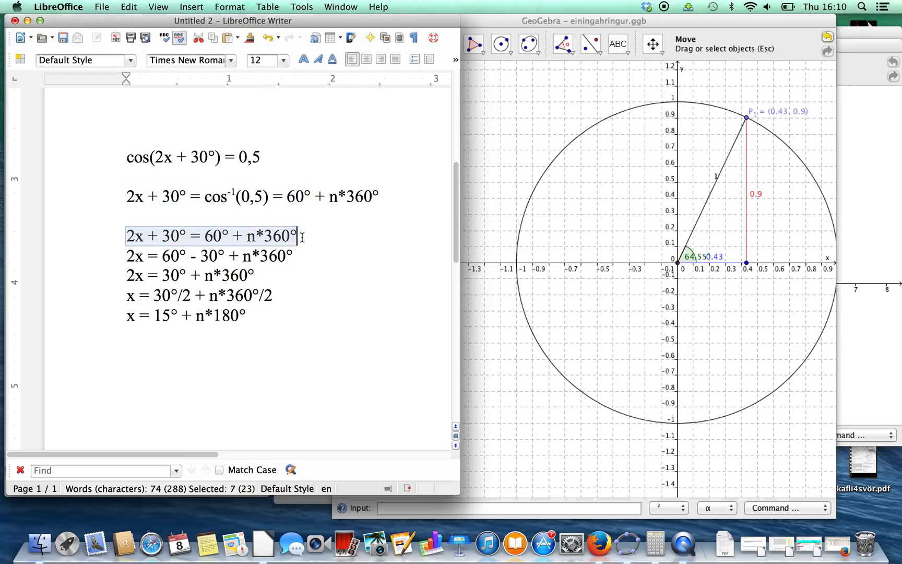
left_click(175, 358)
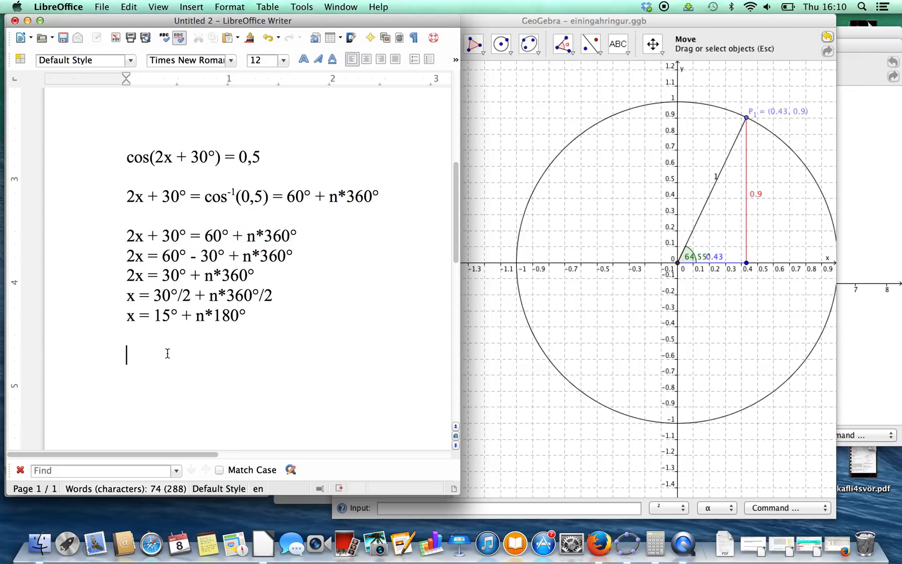
type("eða:")
key("Return")
key("super+v")
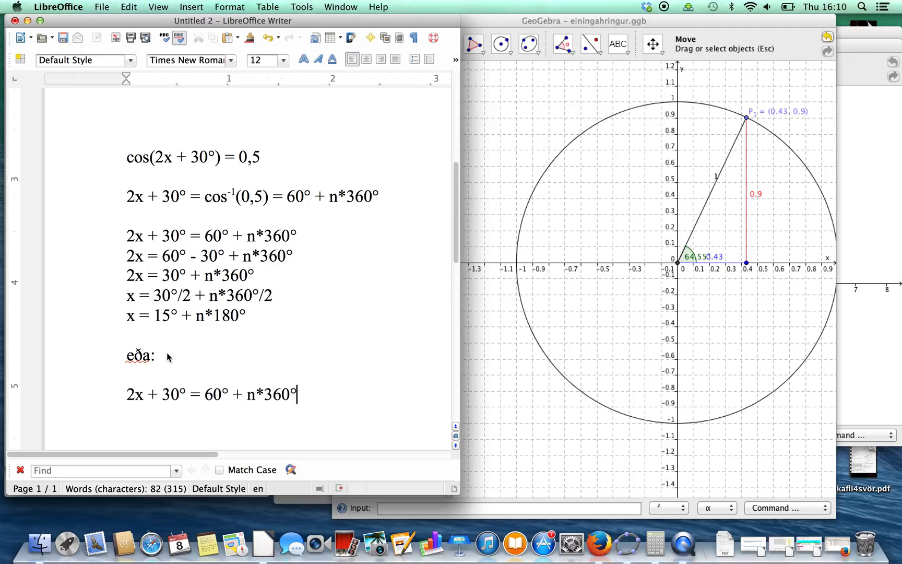
Make the angle negative in the copied equation under "eða:", giving "2x + 30° = -60° + n*360°"
left_click(206, 394)
type("-")
left_click(325, 393)
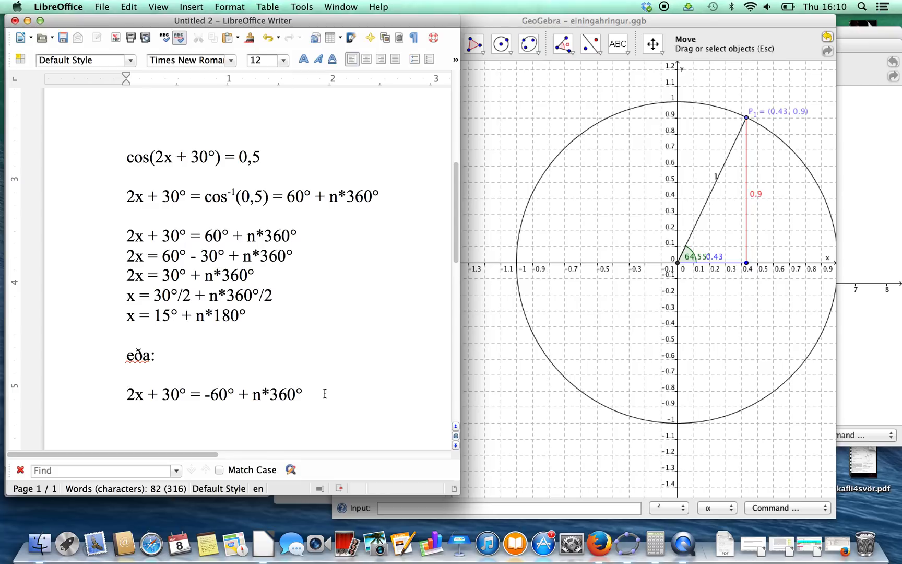
Add the line "2x = -60° - 30° n*360°", copying the "n*360°" term from the line above
key("Return")
type("2x = -60° ")
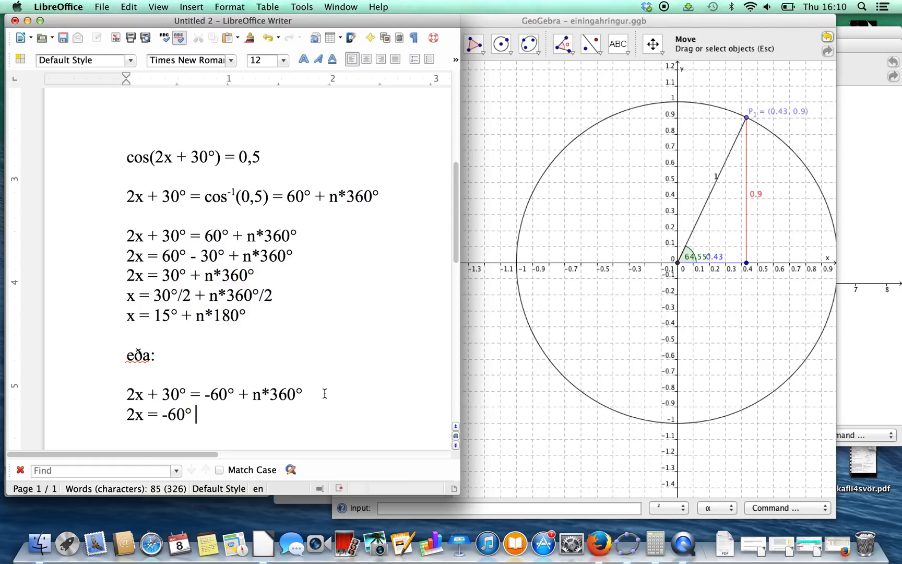
type("- 30°")
left_click_drag(252, 394, 308, 398)
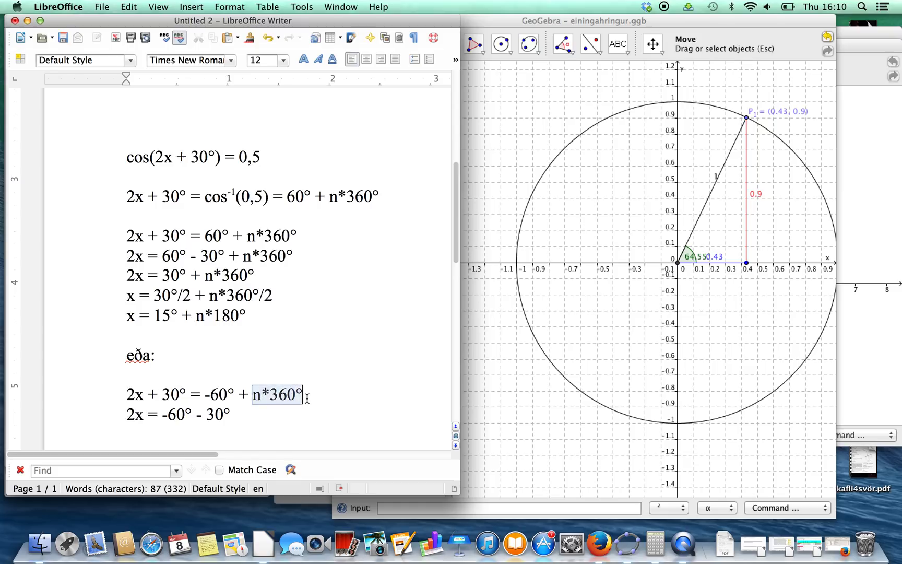
key("super+c")
left_click(253, 427)
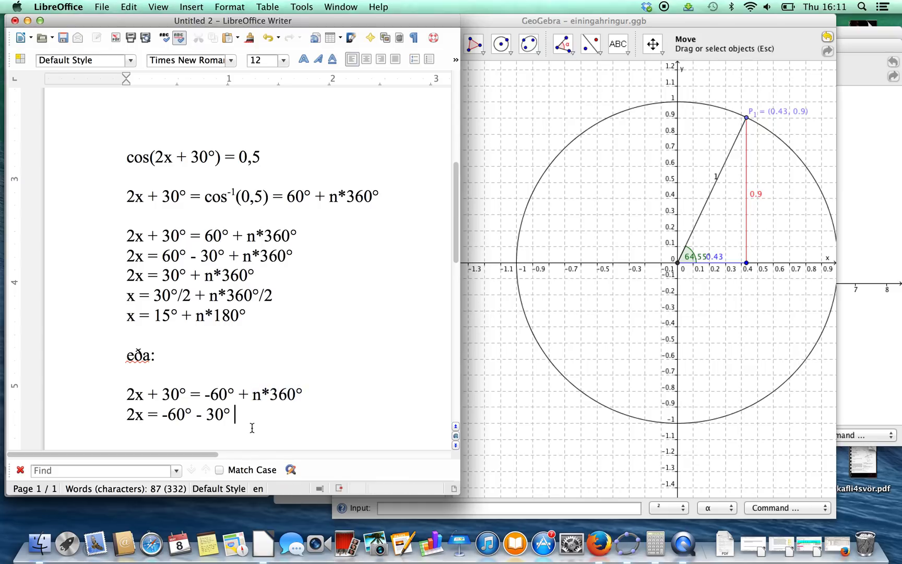
key("super+v")
Add the line "2x = -90° n*360°", reusing the copied "n*360°" term
key("Return")
type("2x")
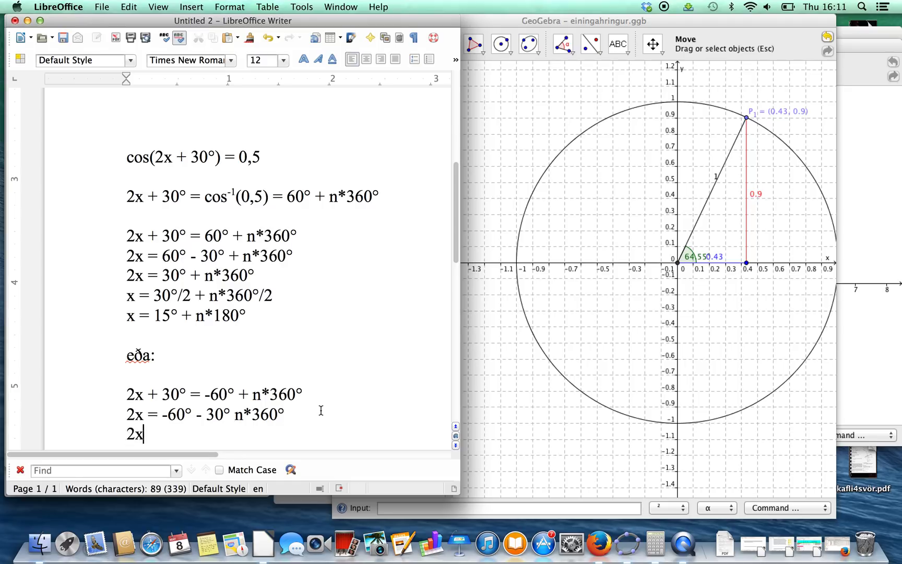
type(" = -90°")
key("super+v")
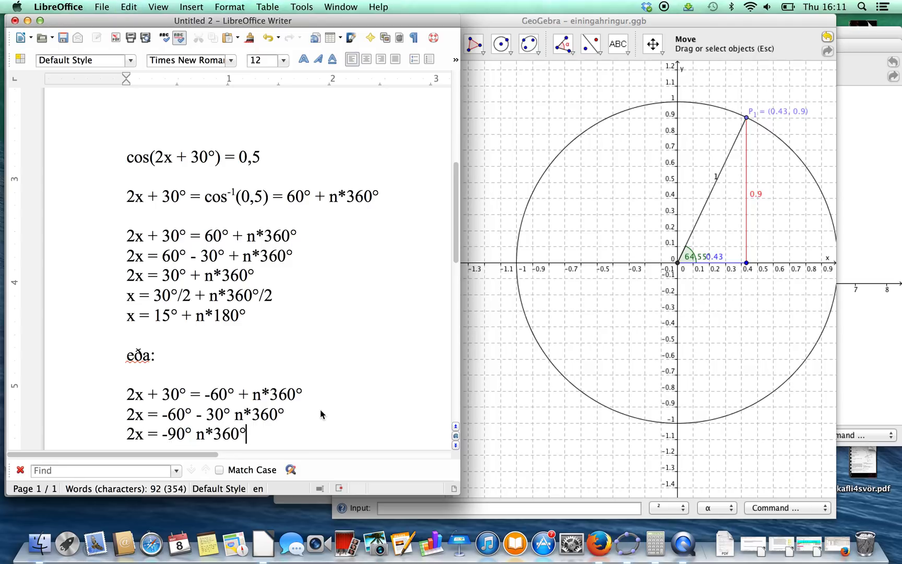
Insert the missing "+" before "n*360°" in the "2x = -60° - 30°" and "2x = -90°" lines
key("Left")
key("Left")
key("Left")
key("Up")
key("Right")
key("Right")
type("+")
key("Down")
key("Left")
key("Left")
key("Left")
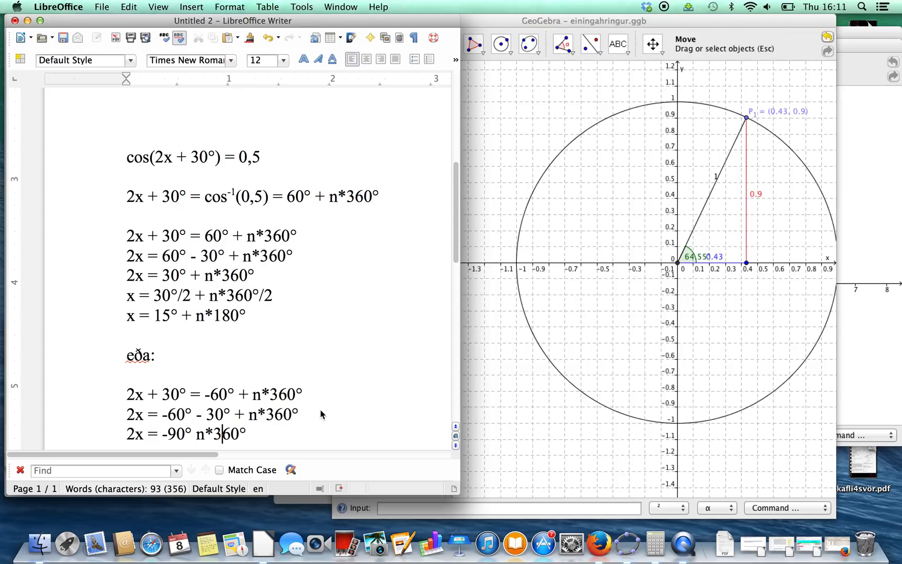
key("Left")
key("Left")
key("Left")
type("+")
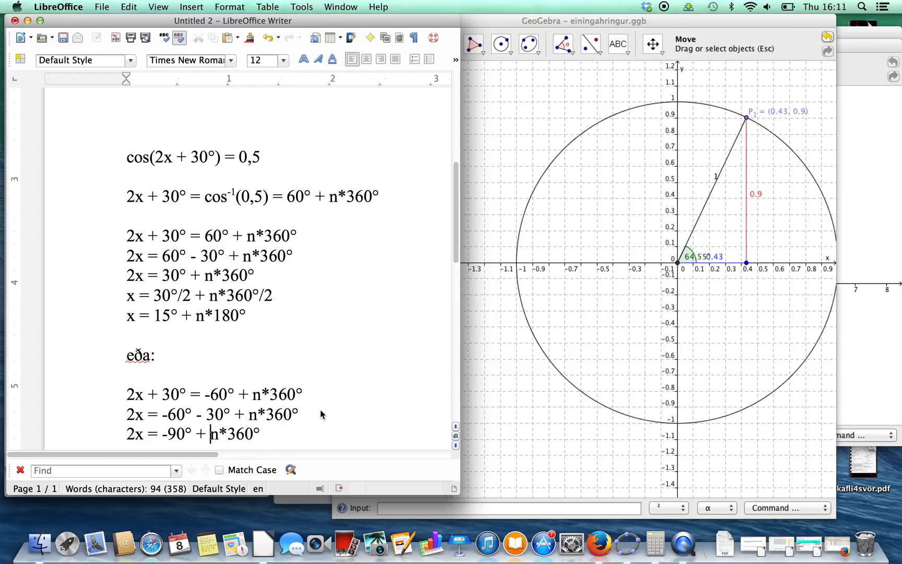
Divide the second case by two on a new line reading "x = -90°/2 + n*360°/2"
left_click(293, 433)
key("Return")
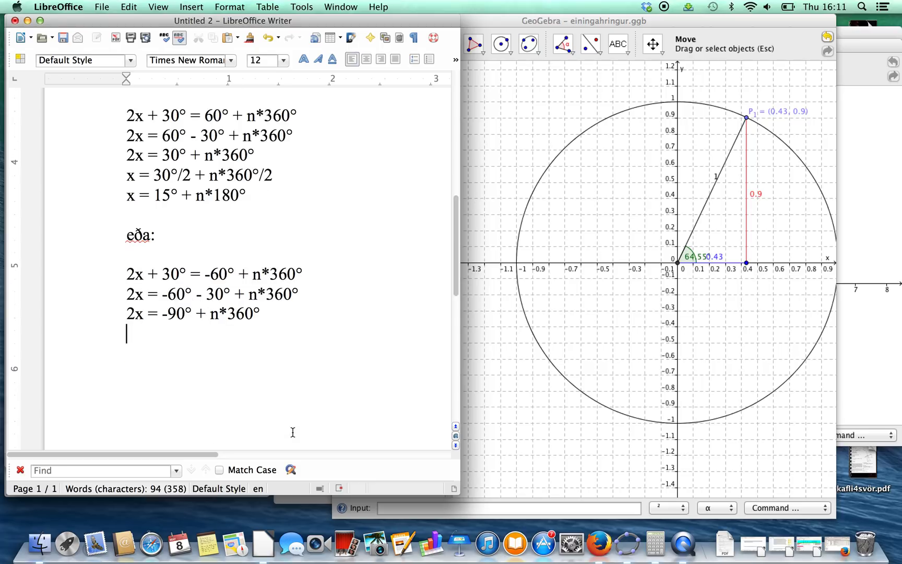
type("x = -90°")
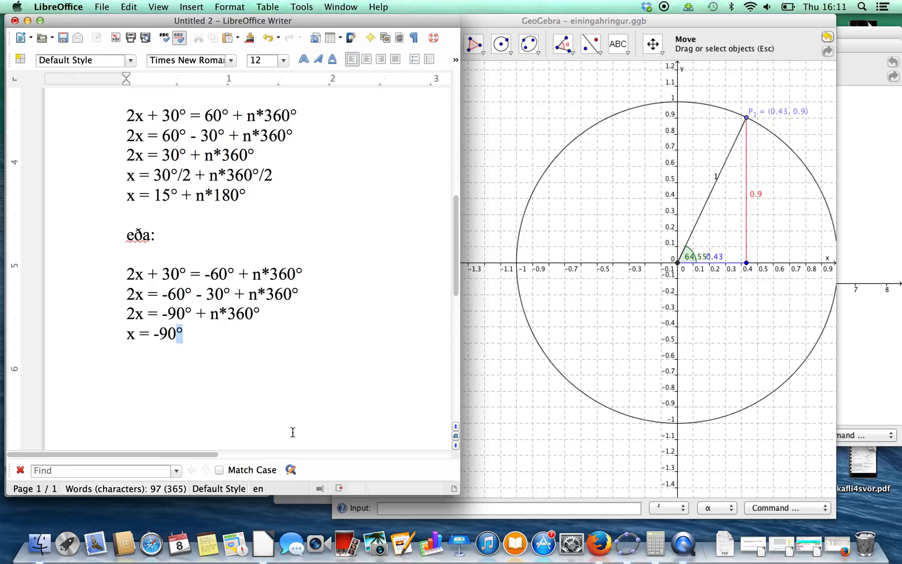
type("/2 + n*360°")
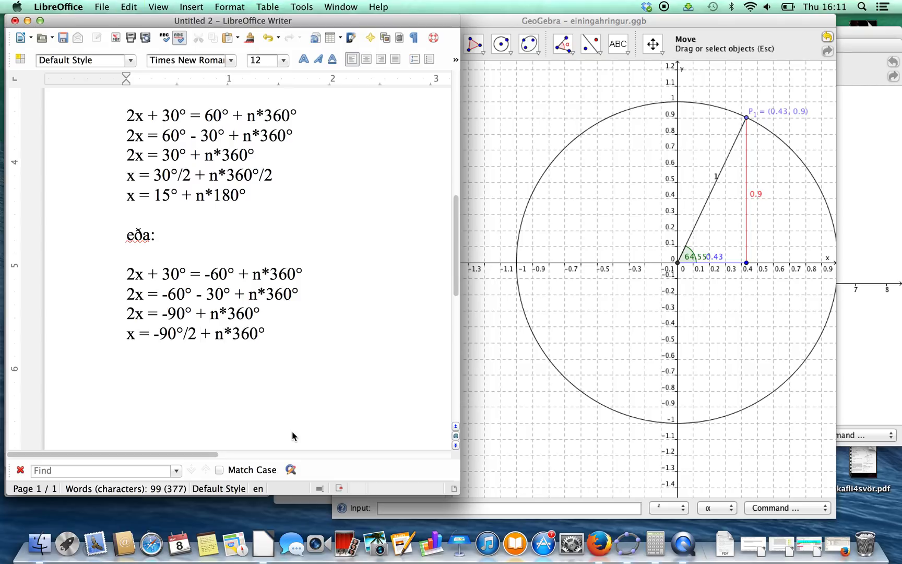
type("/2")
Add the second solution line "x = -45° n*180°", reusing the copied term with its angle changed to 180°
key("Return")
type("x =")
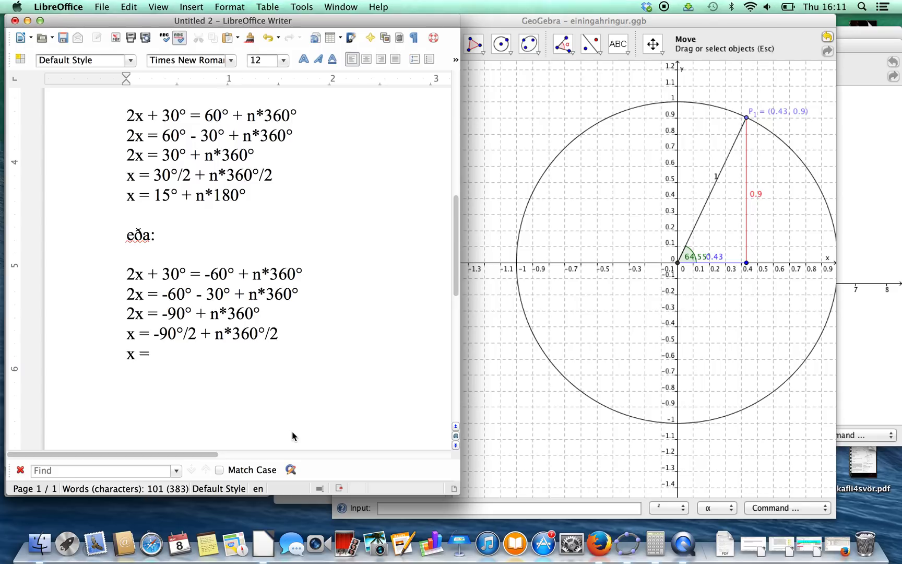
type(" -45°")
key("super+v")
key("Left")
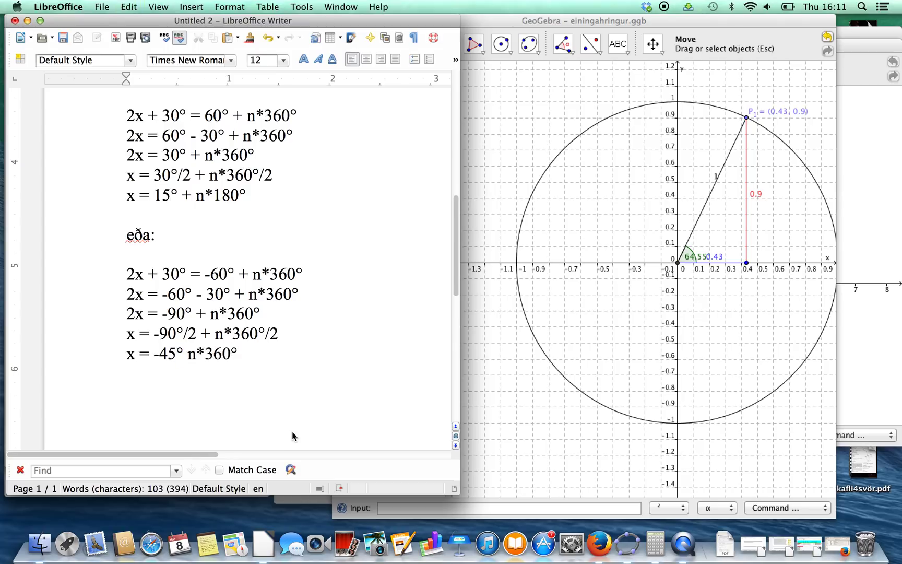
key("BackSpace")
key("BackSpace")
key("BackSpace")
type("180")
Underline both final solution lines, "x = 15° + n*180°" and "x = -45° n*180°"
left_click_drag(249, 197, 127, 198)
left_click(332, 59)
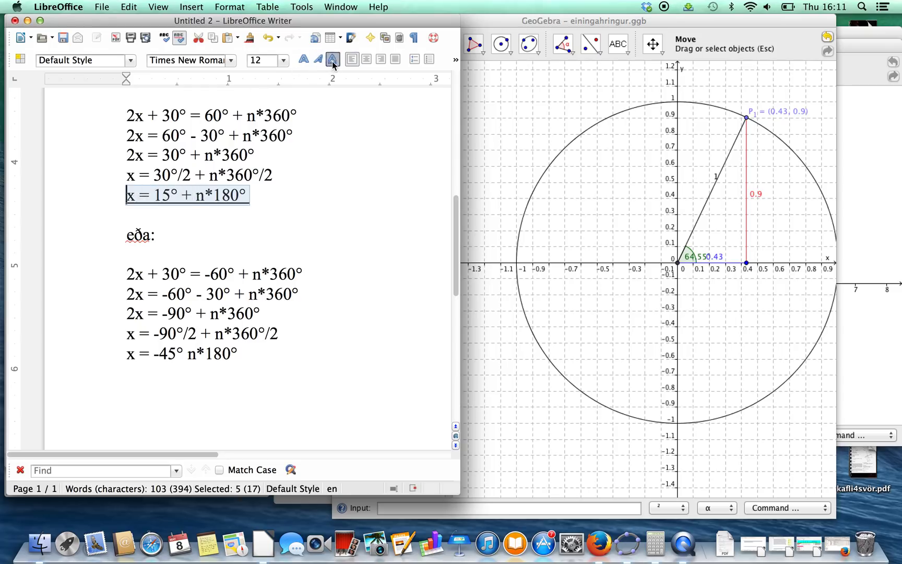
left_click(358, 187)
left_click_drag(244, 354, 125, 358)
left_click(332, 59)
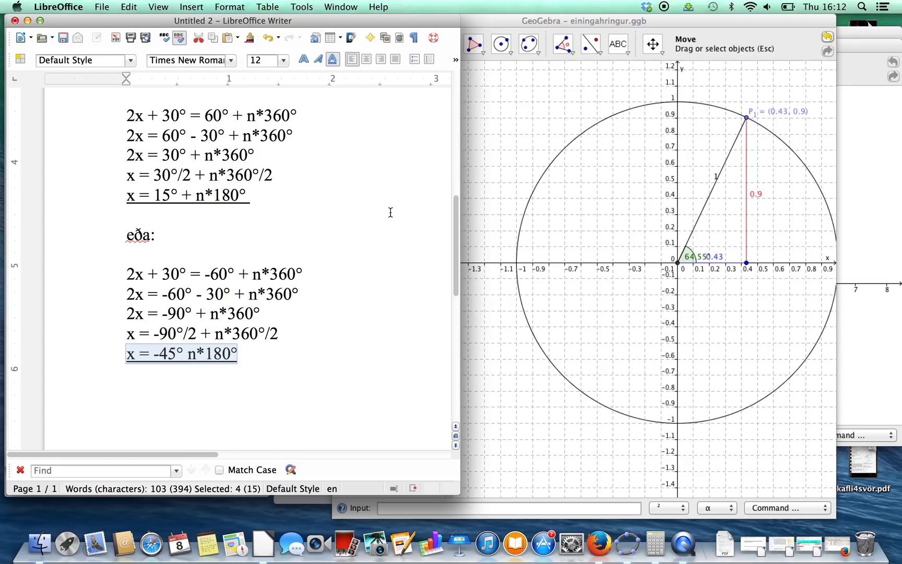
key("super+Tab")
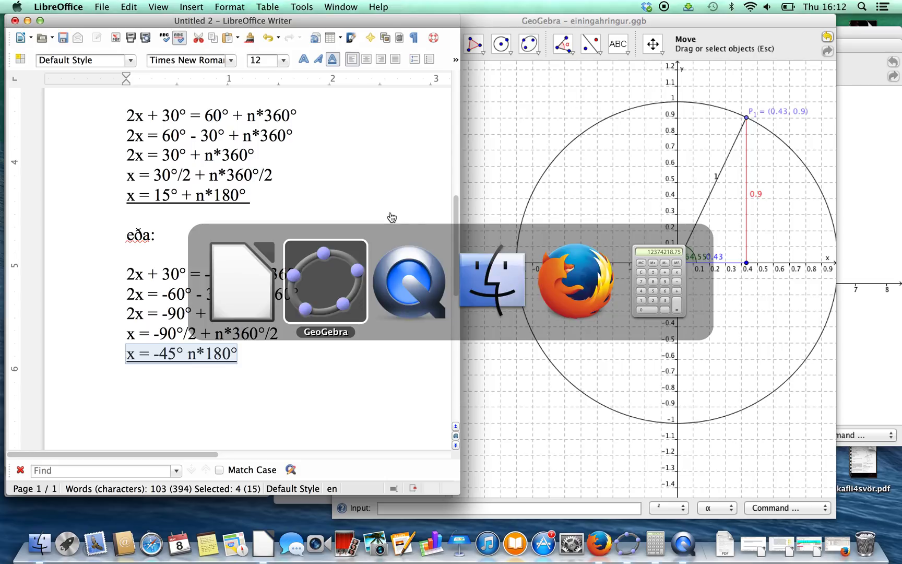
key("super+Tab")
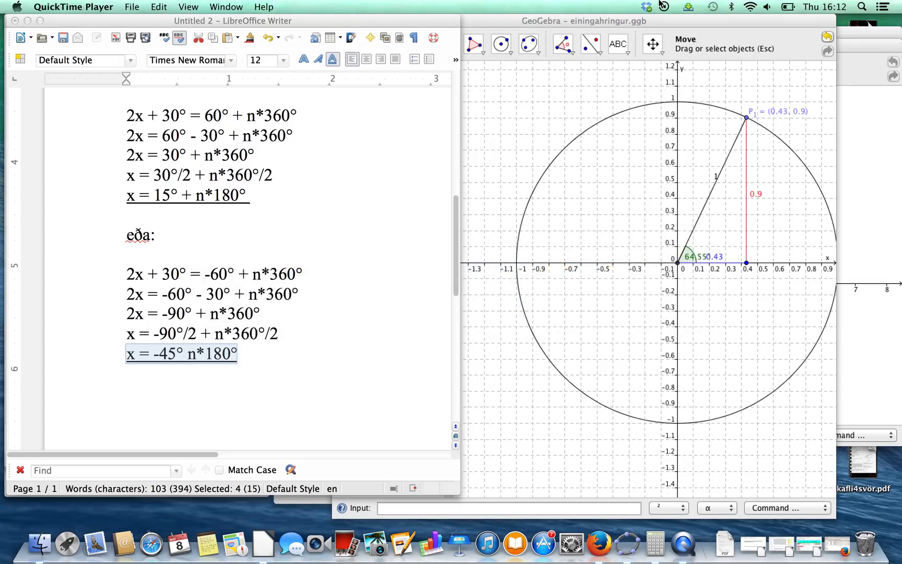